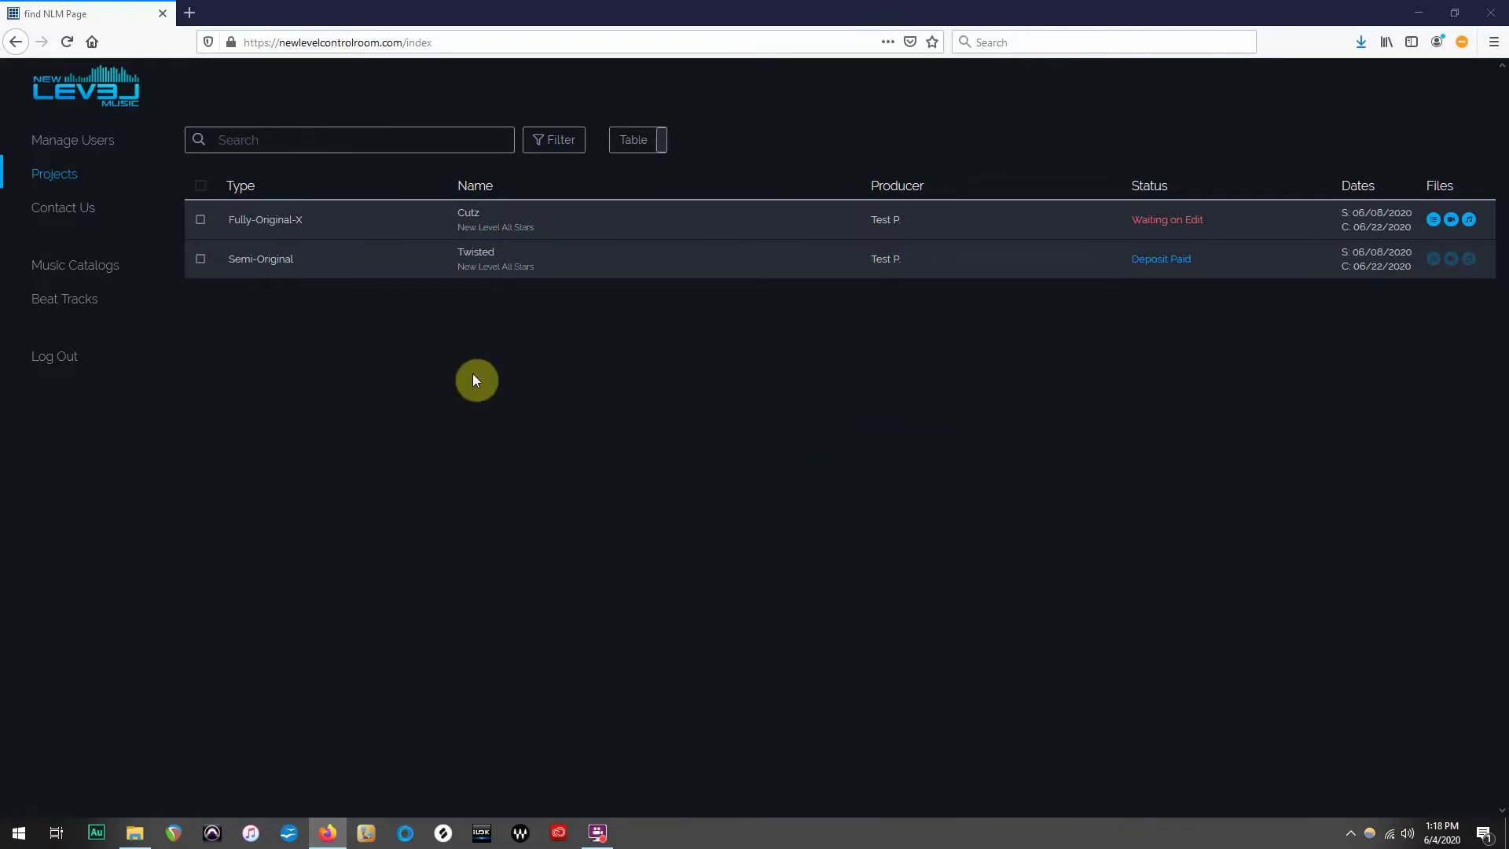
# - Open the Cutz project's details, view its Edit Project panel, then close it unchanged
pyautogui.click(375, 224)
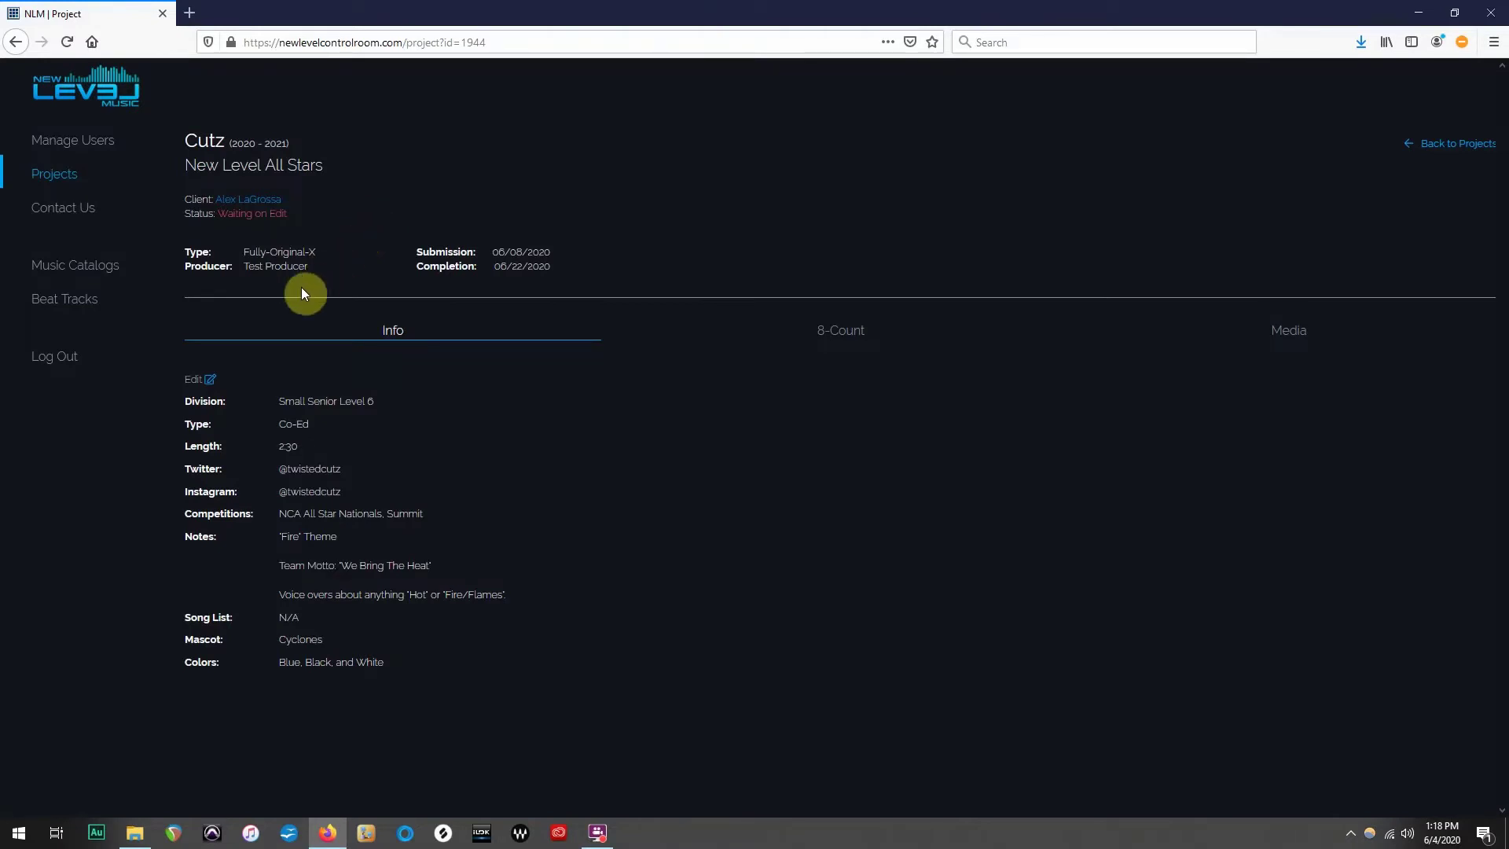
pyautogui.click(206, 381)
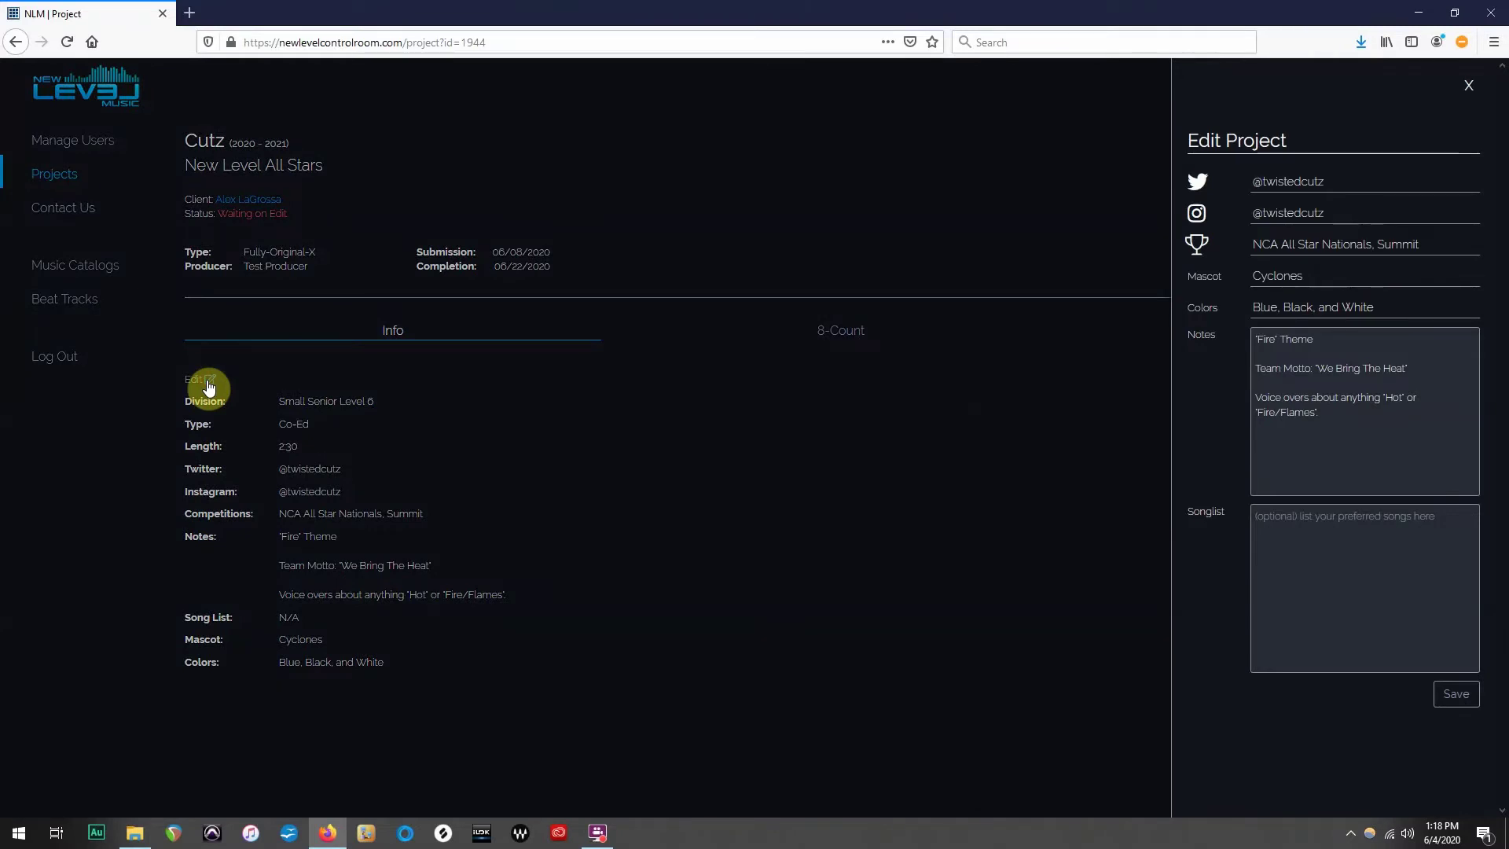
pyautogui.click(208, 386)
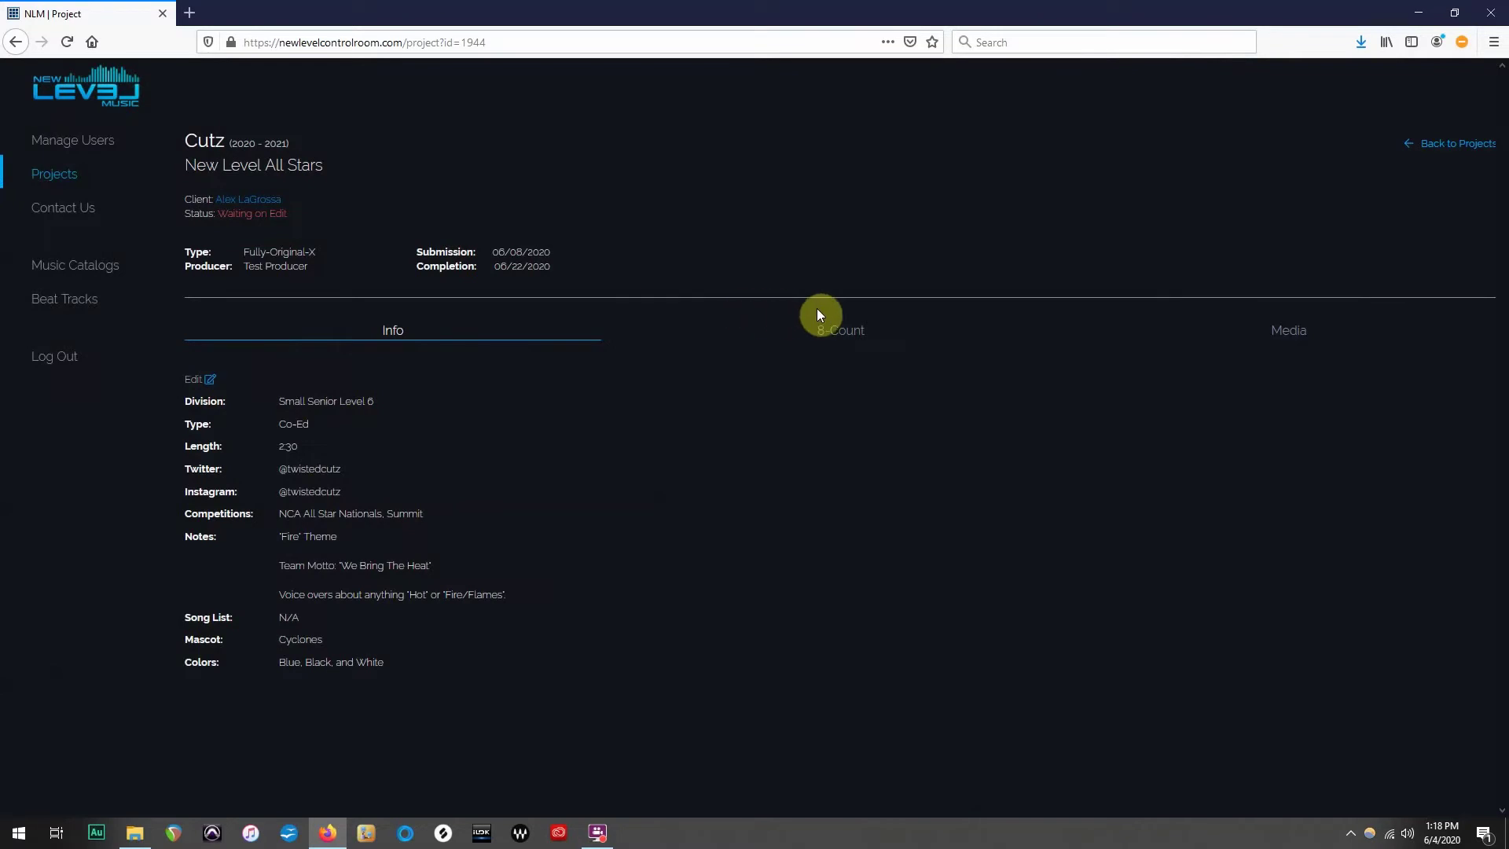
# - On the Cutz 8-count sheet, clear BHS and Land from the Standing row and put Land on count 4
pyautogui.click(839, 338)
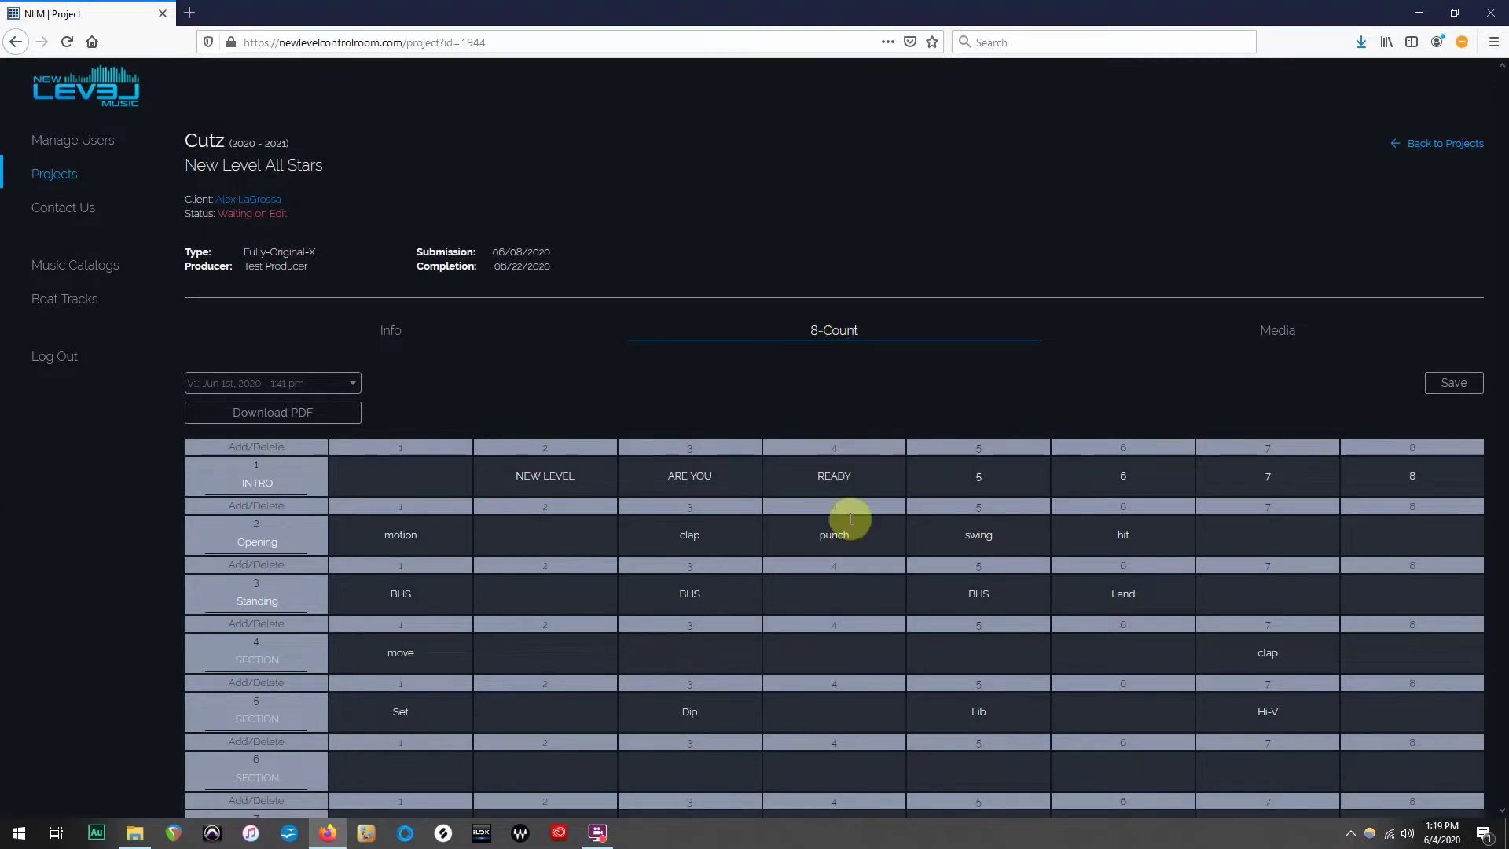
pyautogui.click(996, 601)
pyautogui.press('BackSpace')
pyautogui.press('BackSpace')
pyautogui.press('BackSpace')
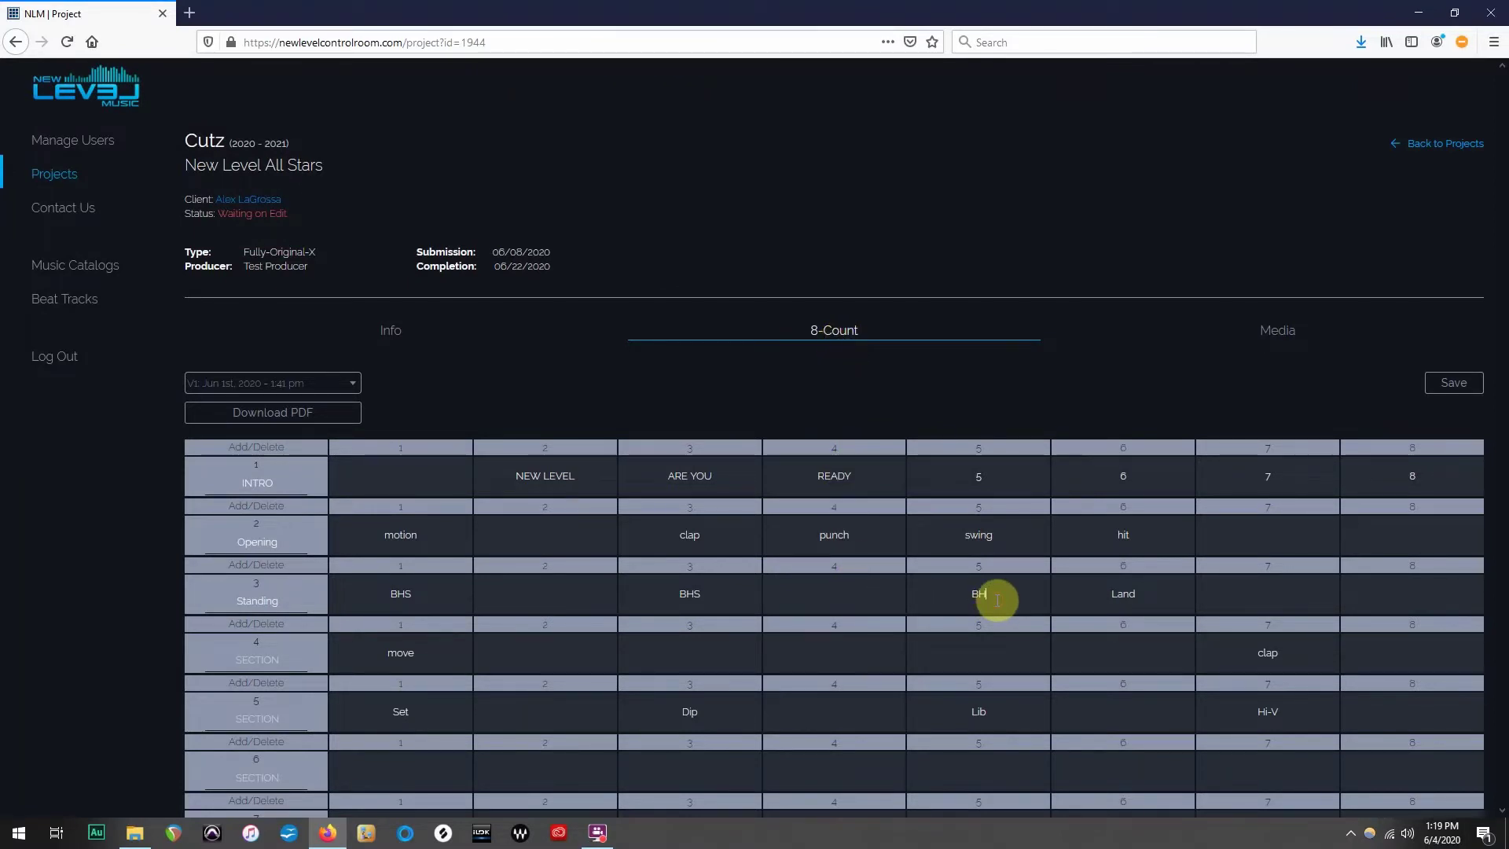
pyautogui.click(1159, 595)
pyautogui.press('BackSpace')
pyautogui.press('BackSpace')
pyautogui.press('BackSpace')
pyautogui.press('BackSpace')
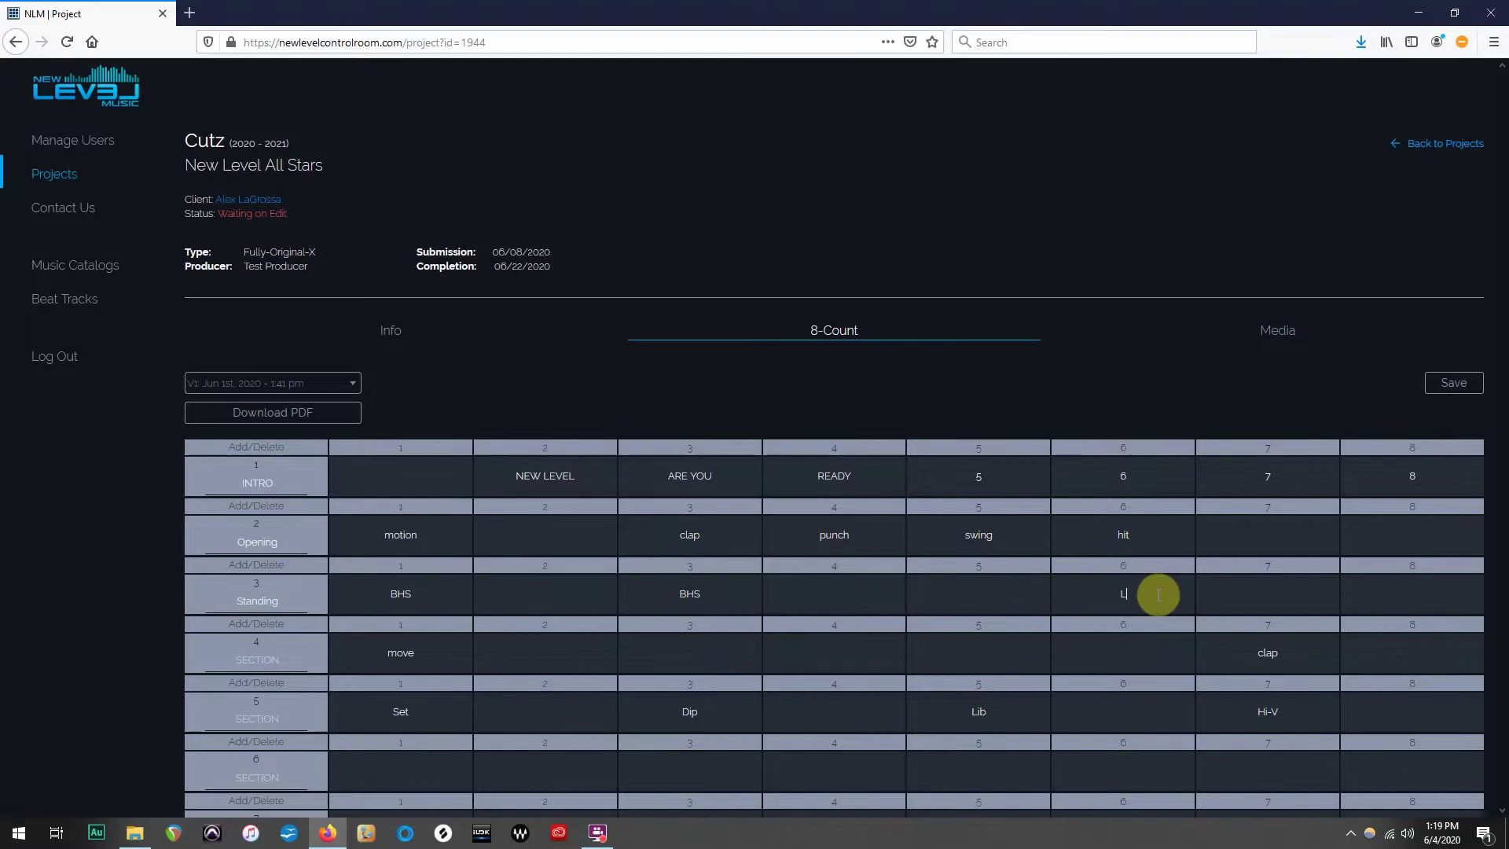
pyautogui.click(873, 591)
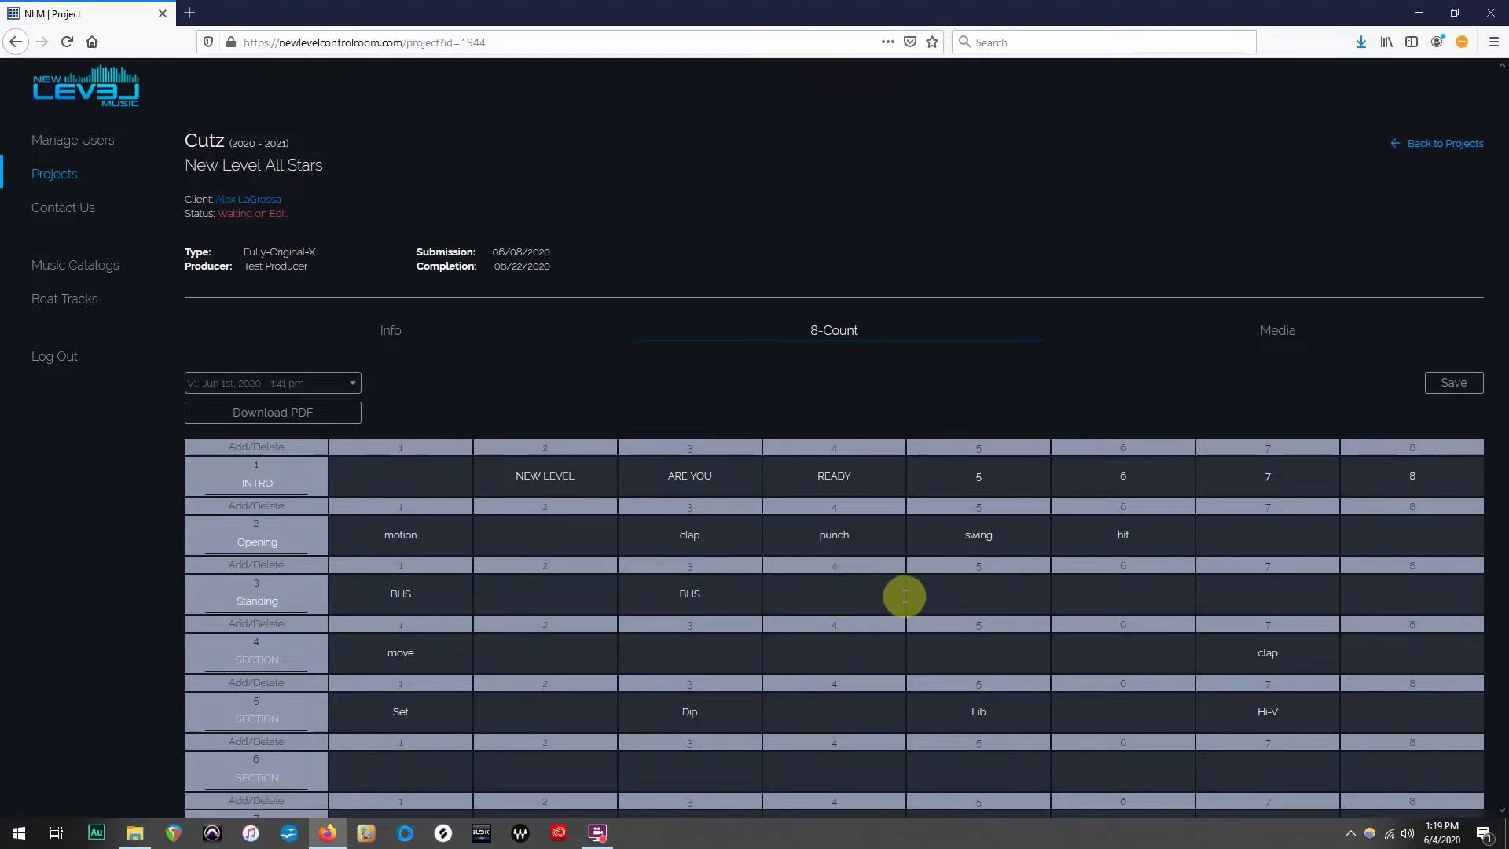
pyautogui.write('Land')
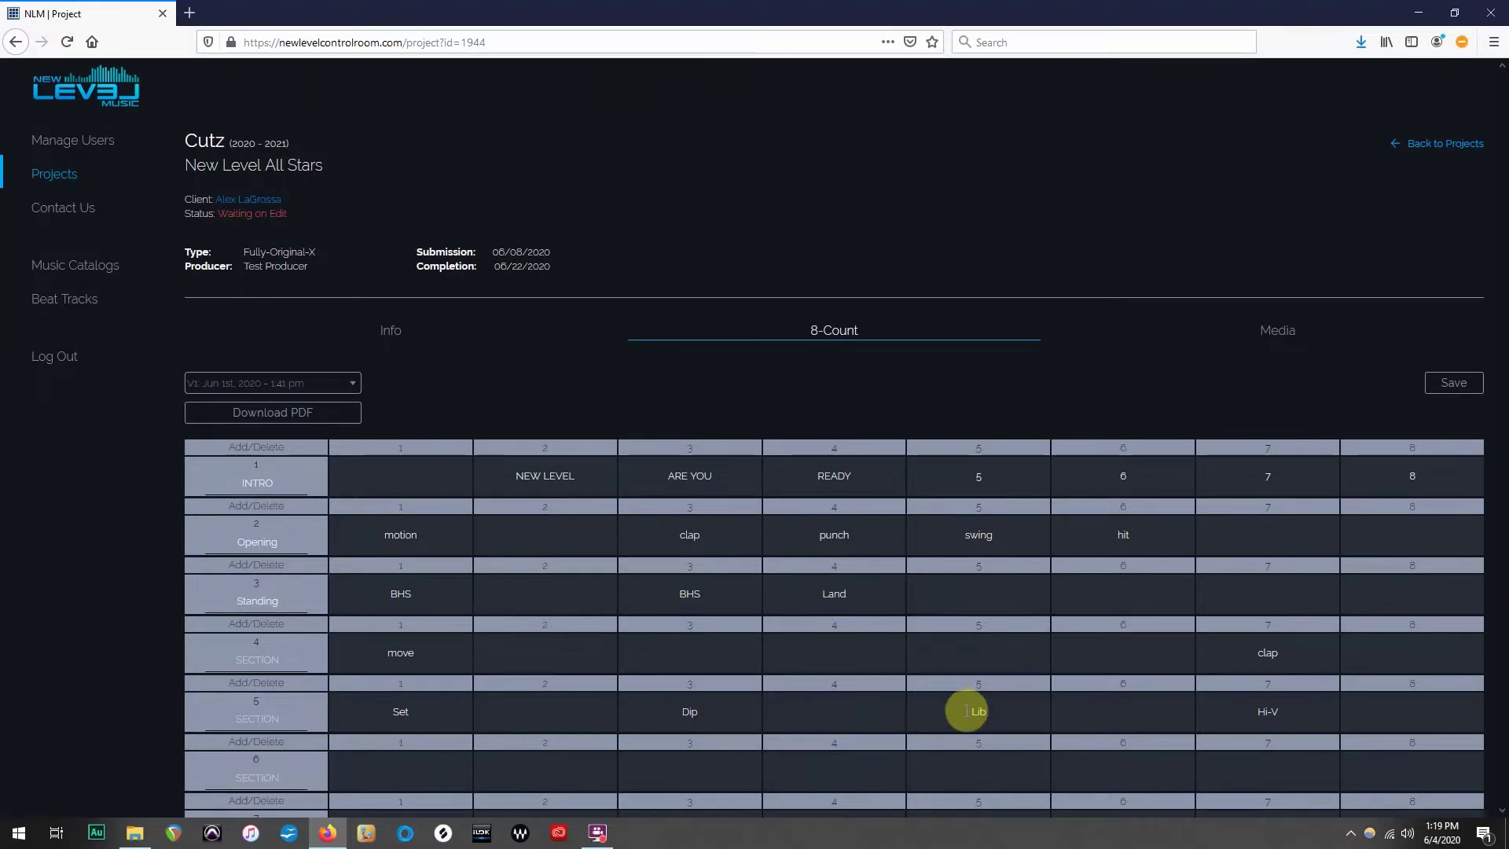
# - Set row 5 counts 5, 7 and 8 to Show n Go, Switch and Heel Stretch
pyautogui.moveTo(967, 712); pyautogui.dragTo(996, 710)
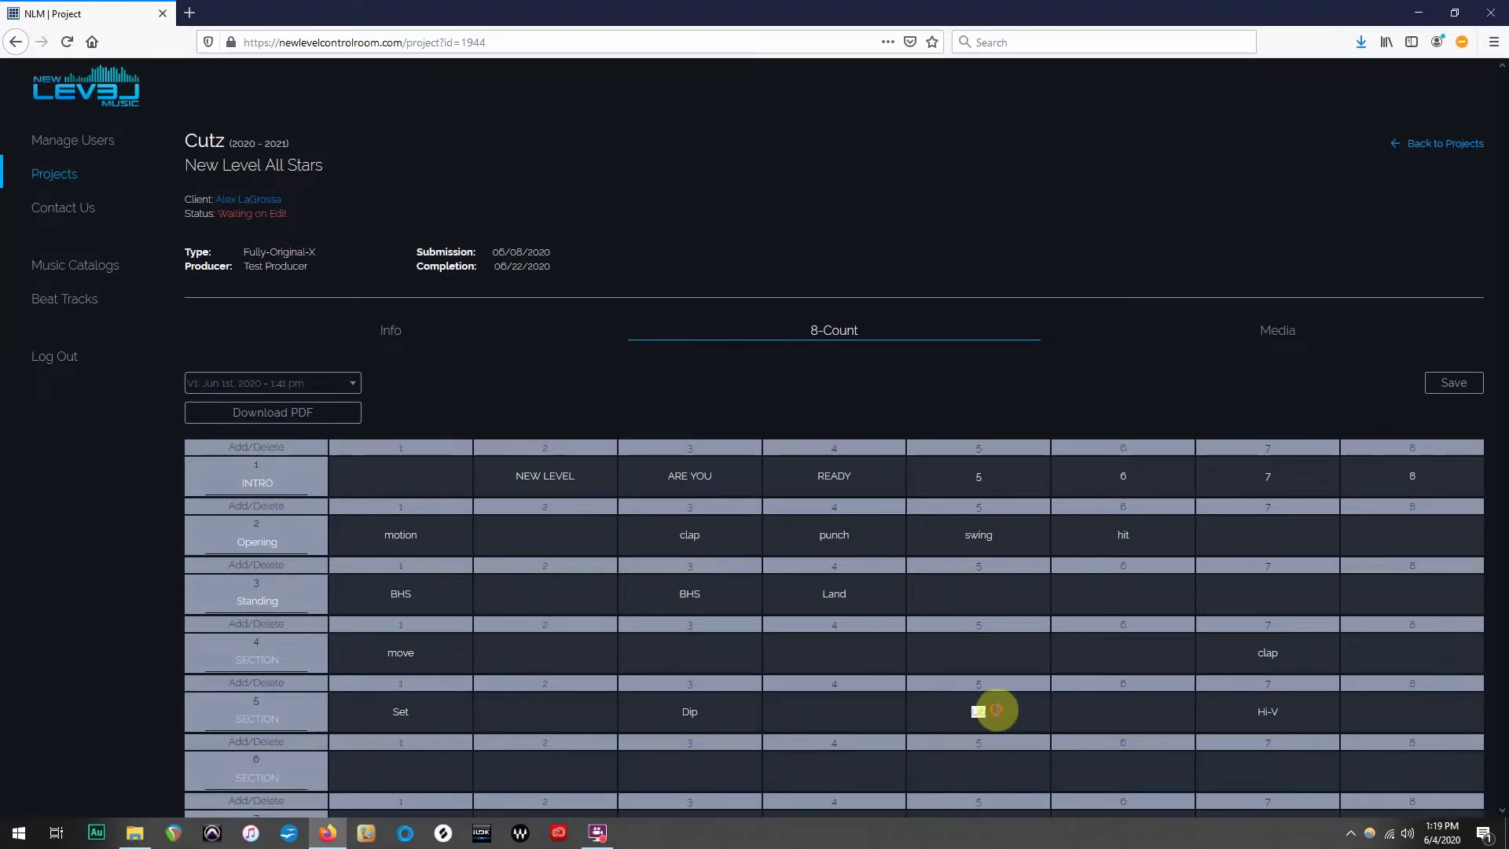
pyautogui.write('Show n Go')
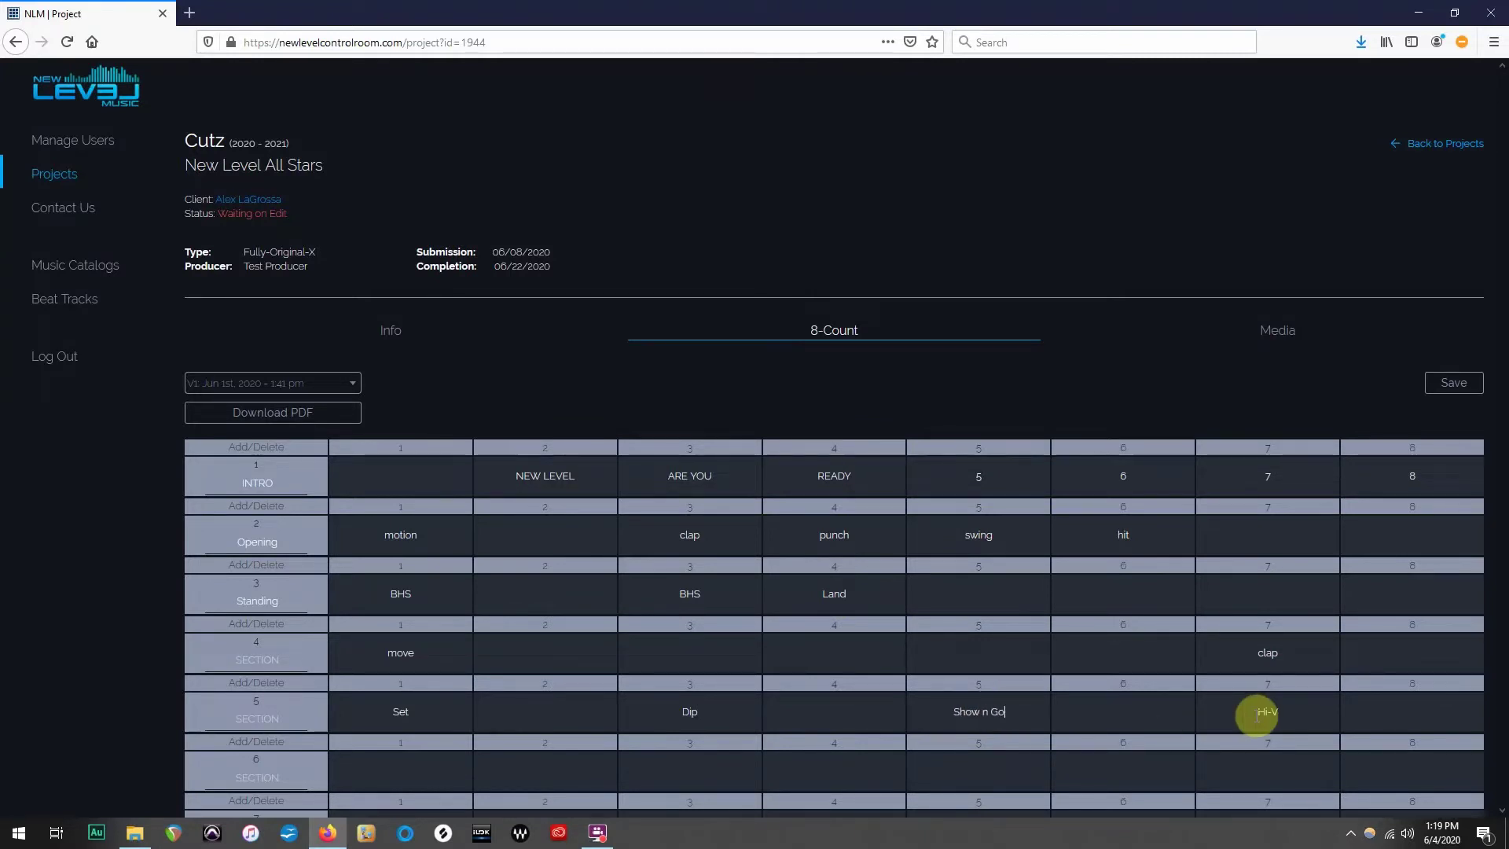
pyautogui.moveTo(1284, 714); pyautogui.dragTo(1250, 712)
pyautogui.press('BackSpace')
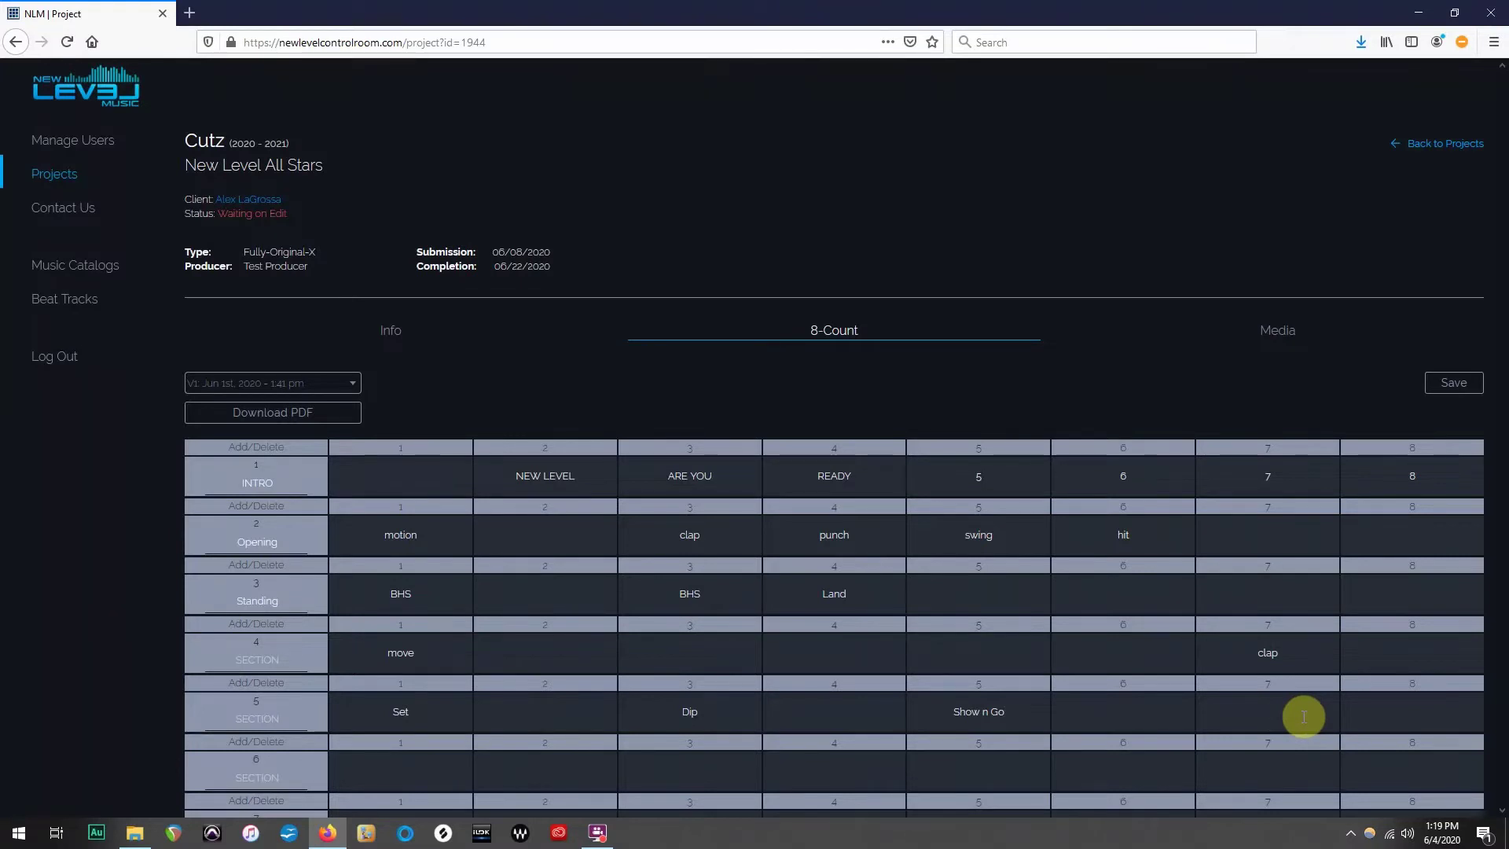
pyautogui.write('Switch')
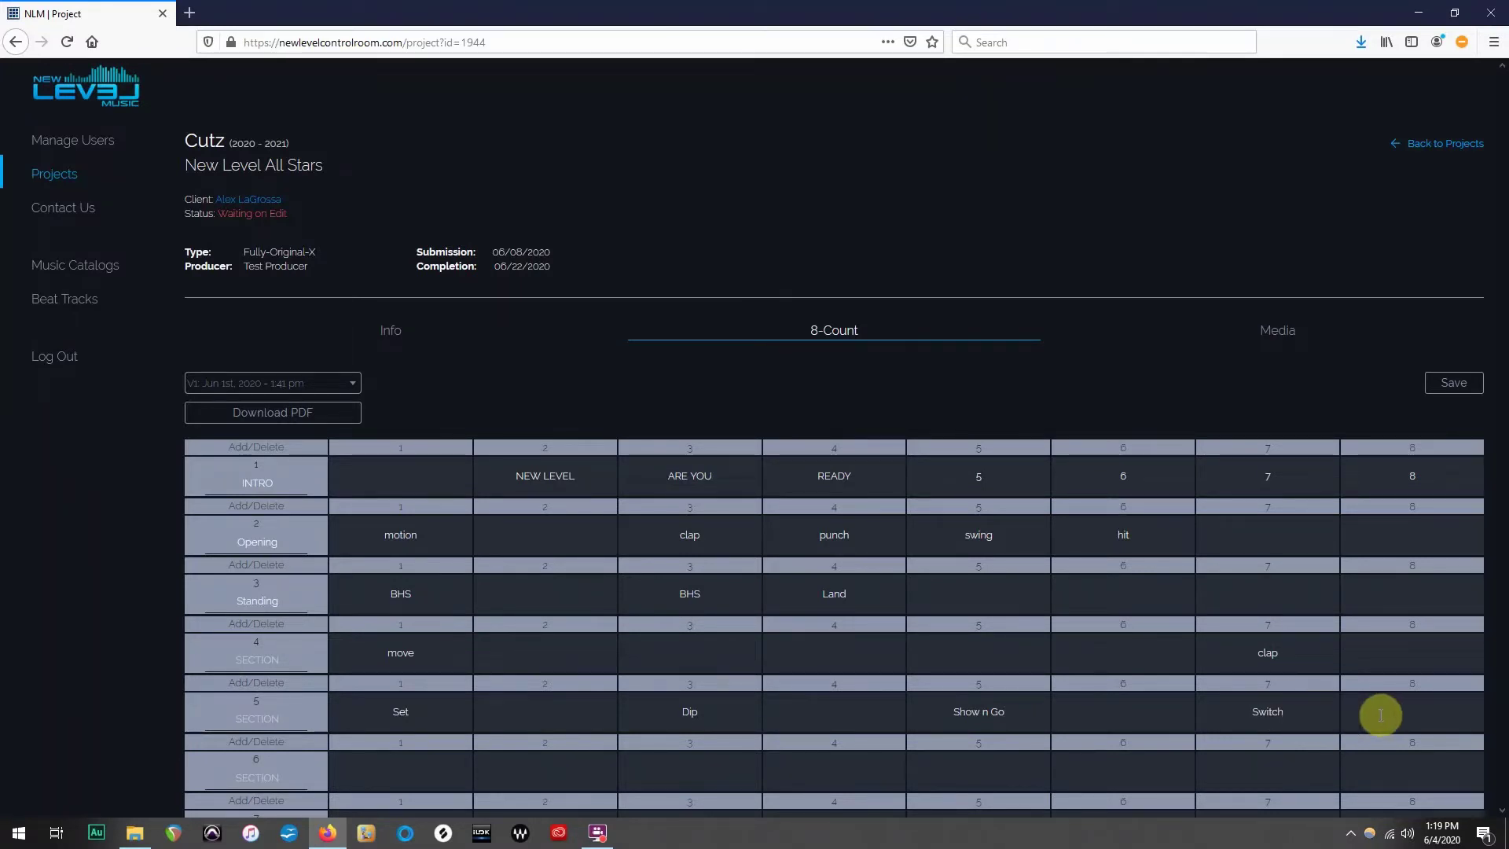
pyautogui.click(1439, 712)
pyautogui.write('Heel')
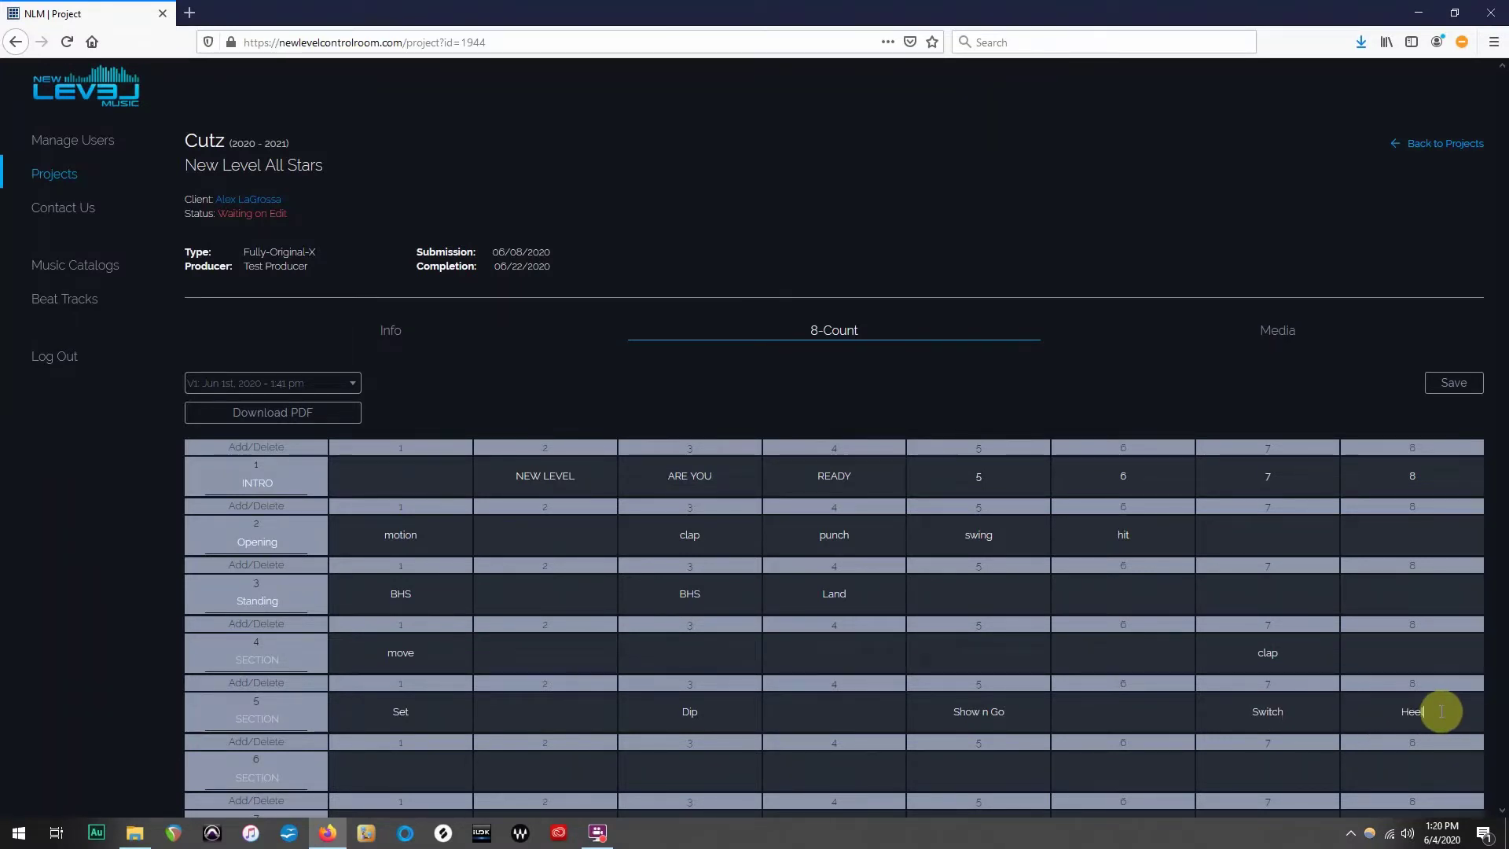
pyautogui.write(' Stretch')
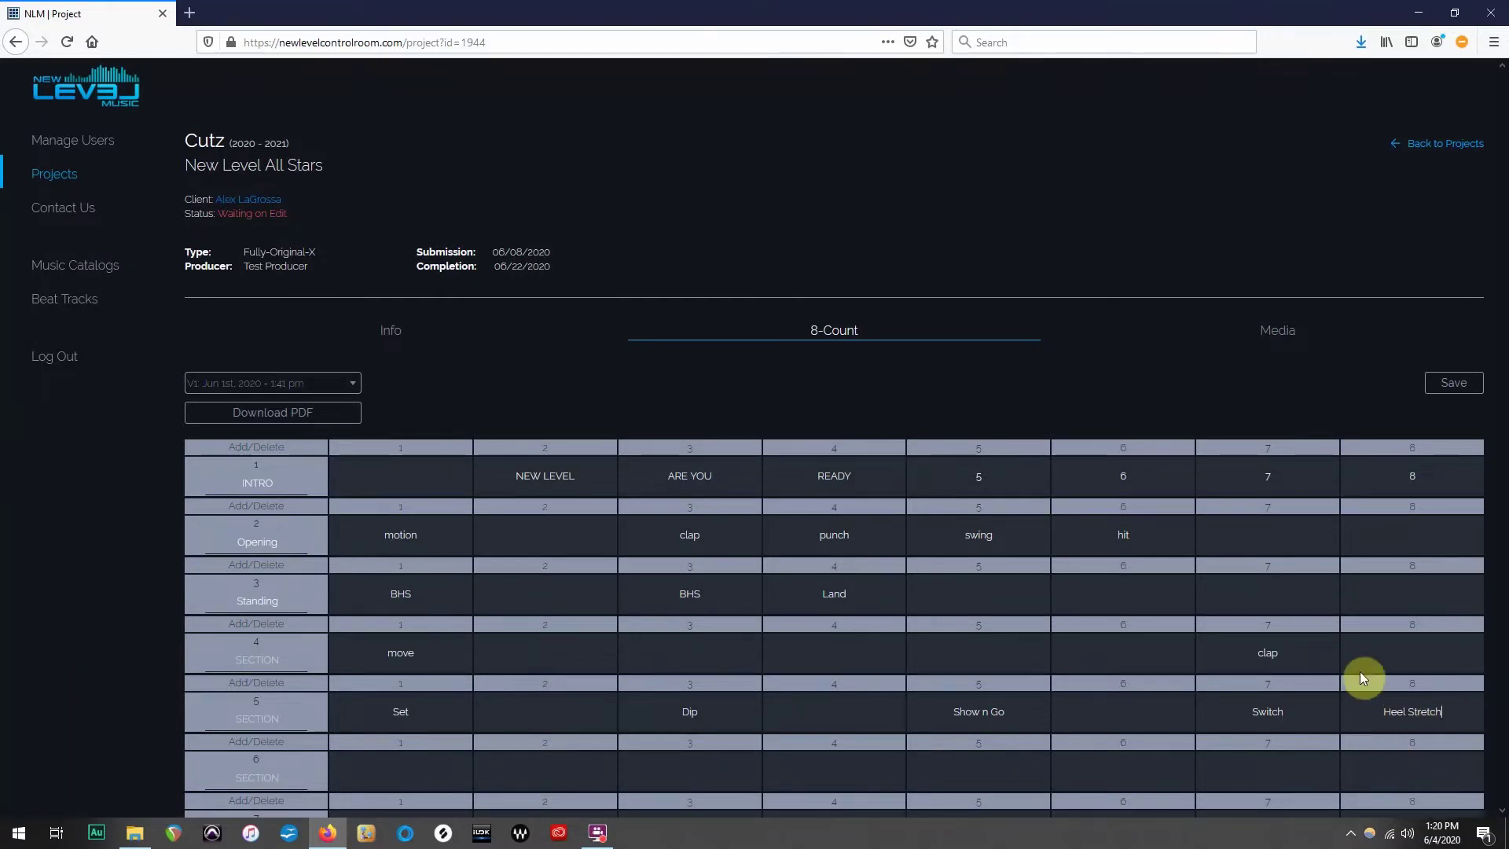
pyautogui.click(1449, 391)
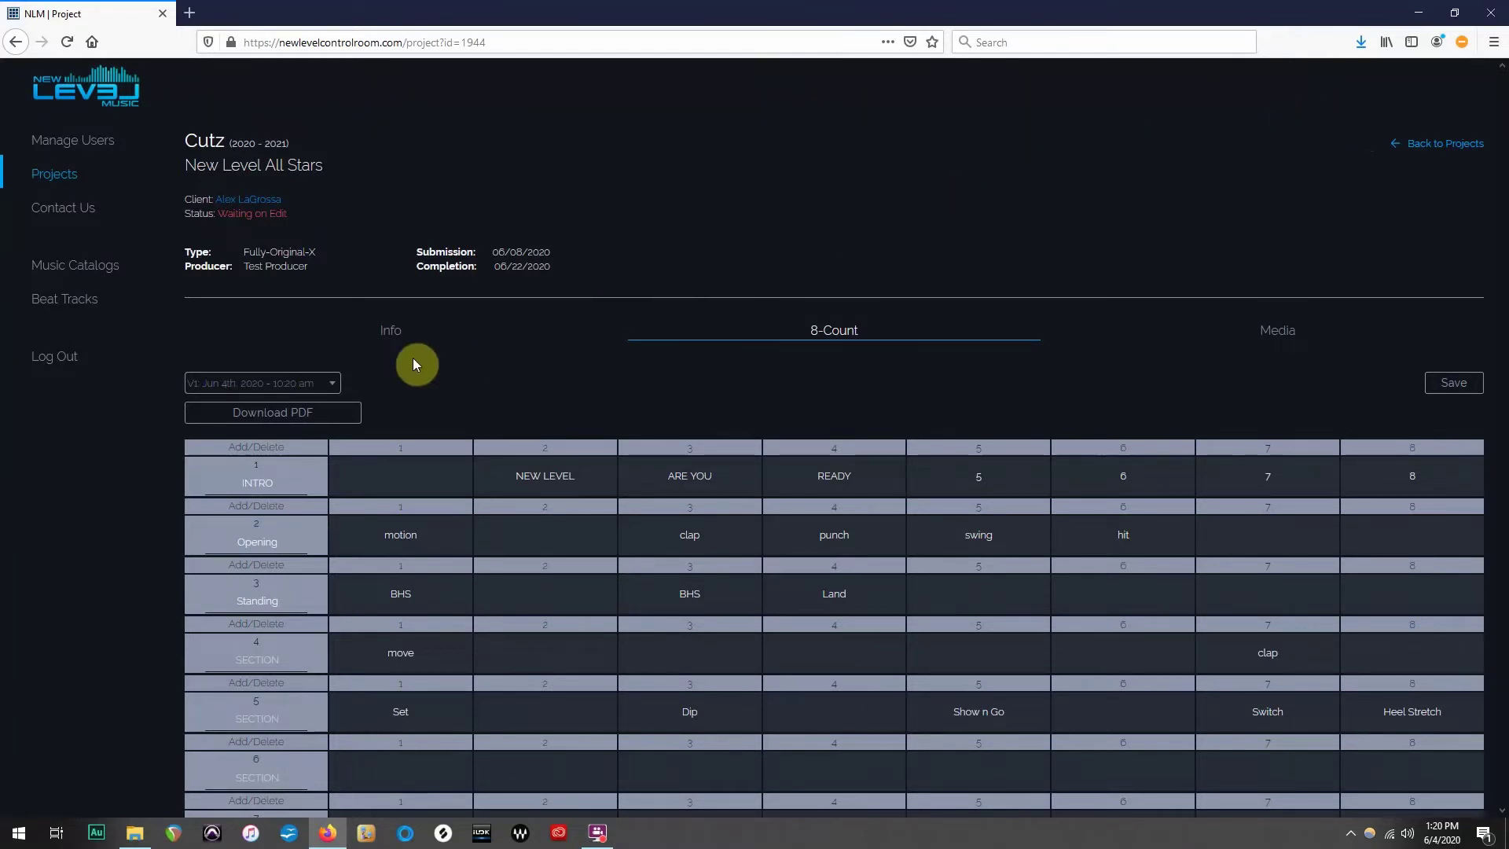
pyautogui.click(337, 388)
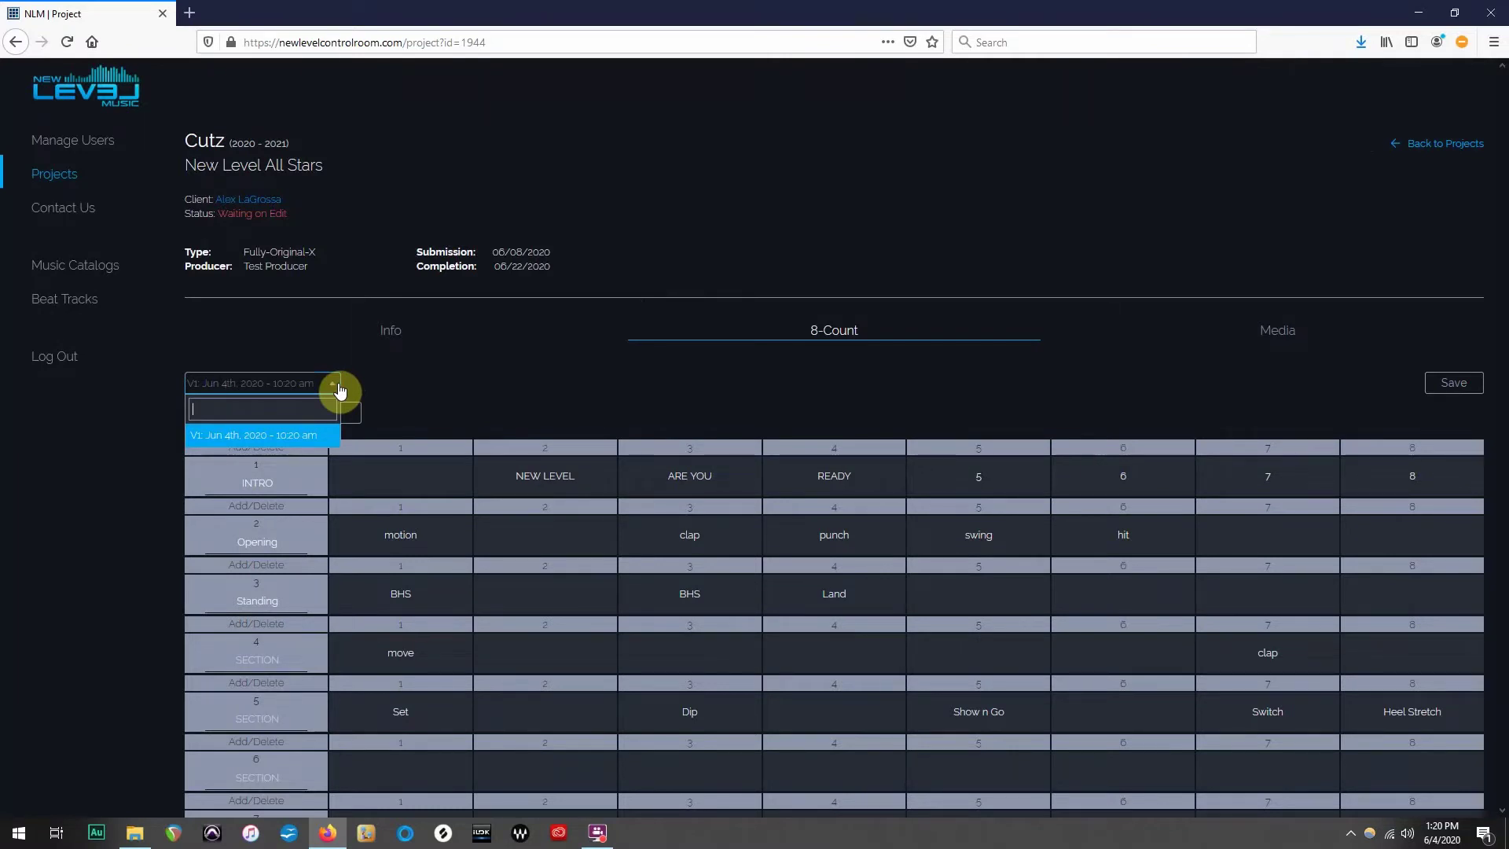
pyautogui.click(390, 376)
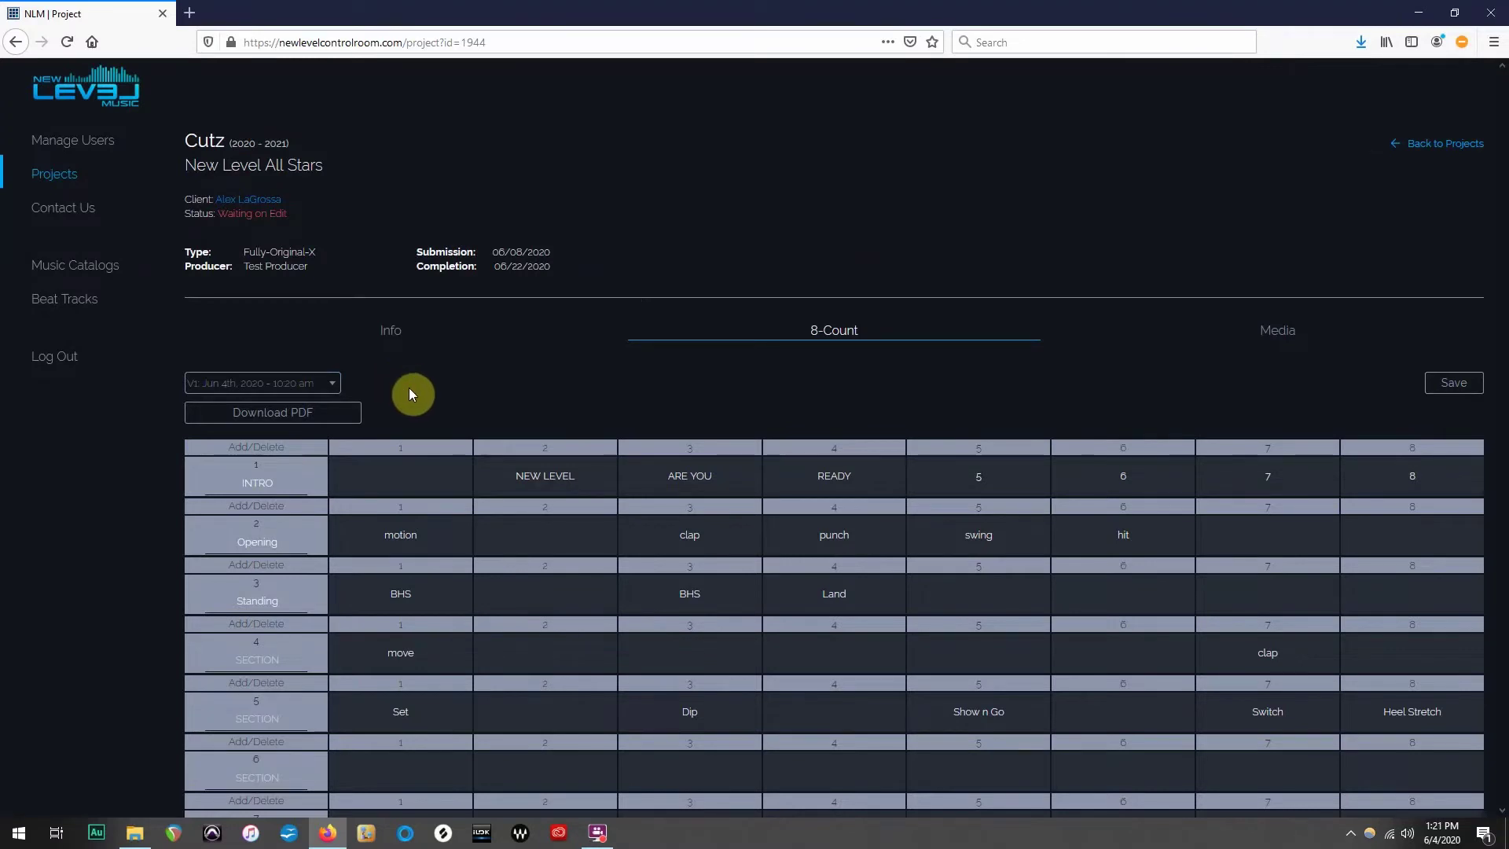
pyautogui.click(268, 626)
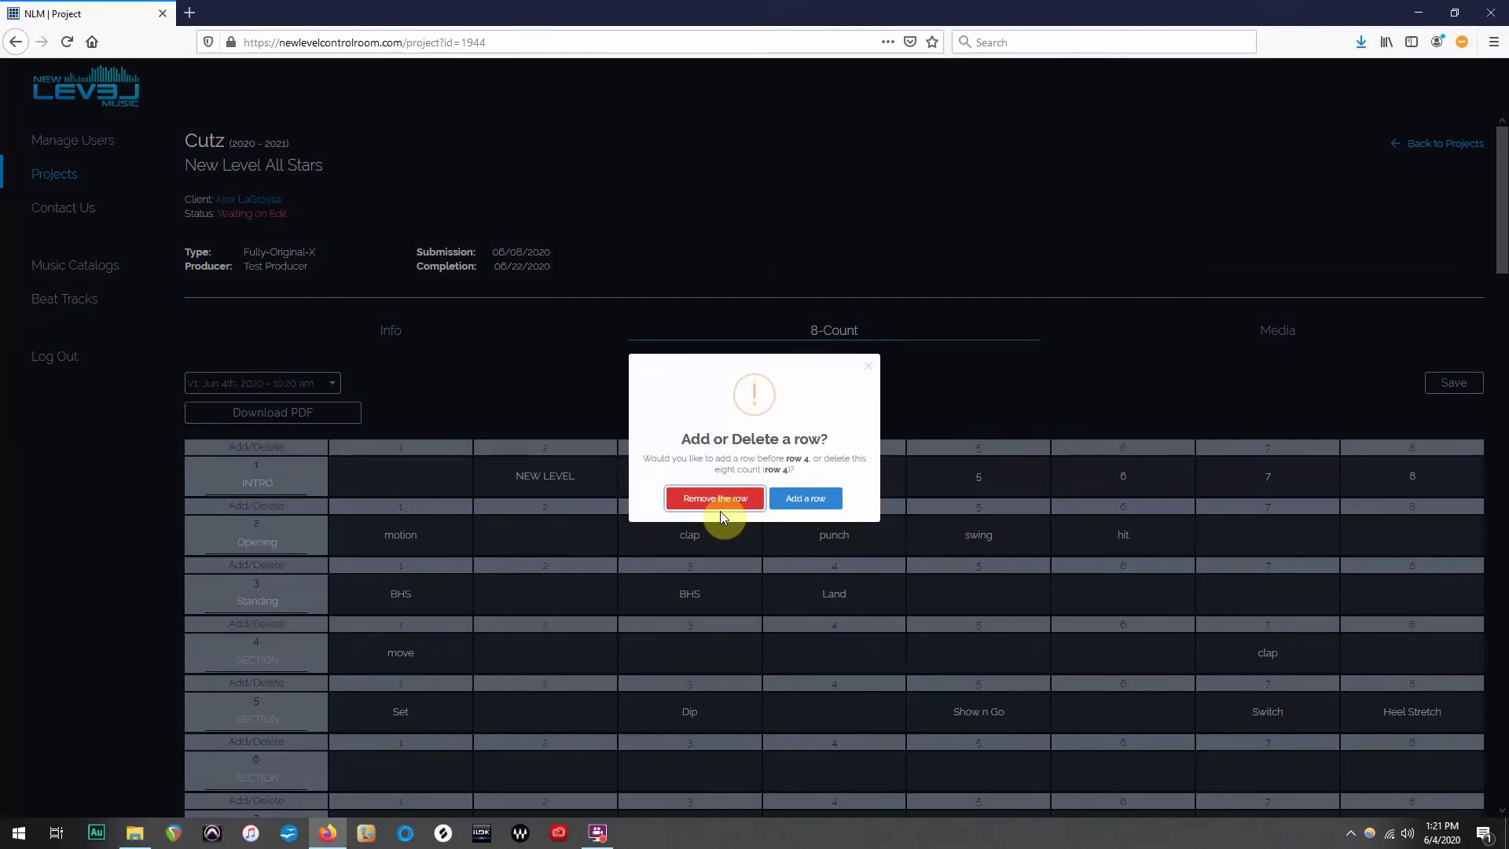
pyautogui.click(869, 368)
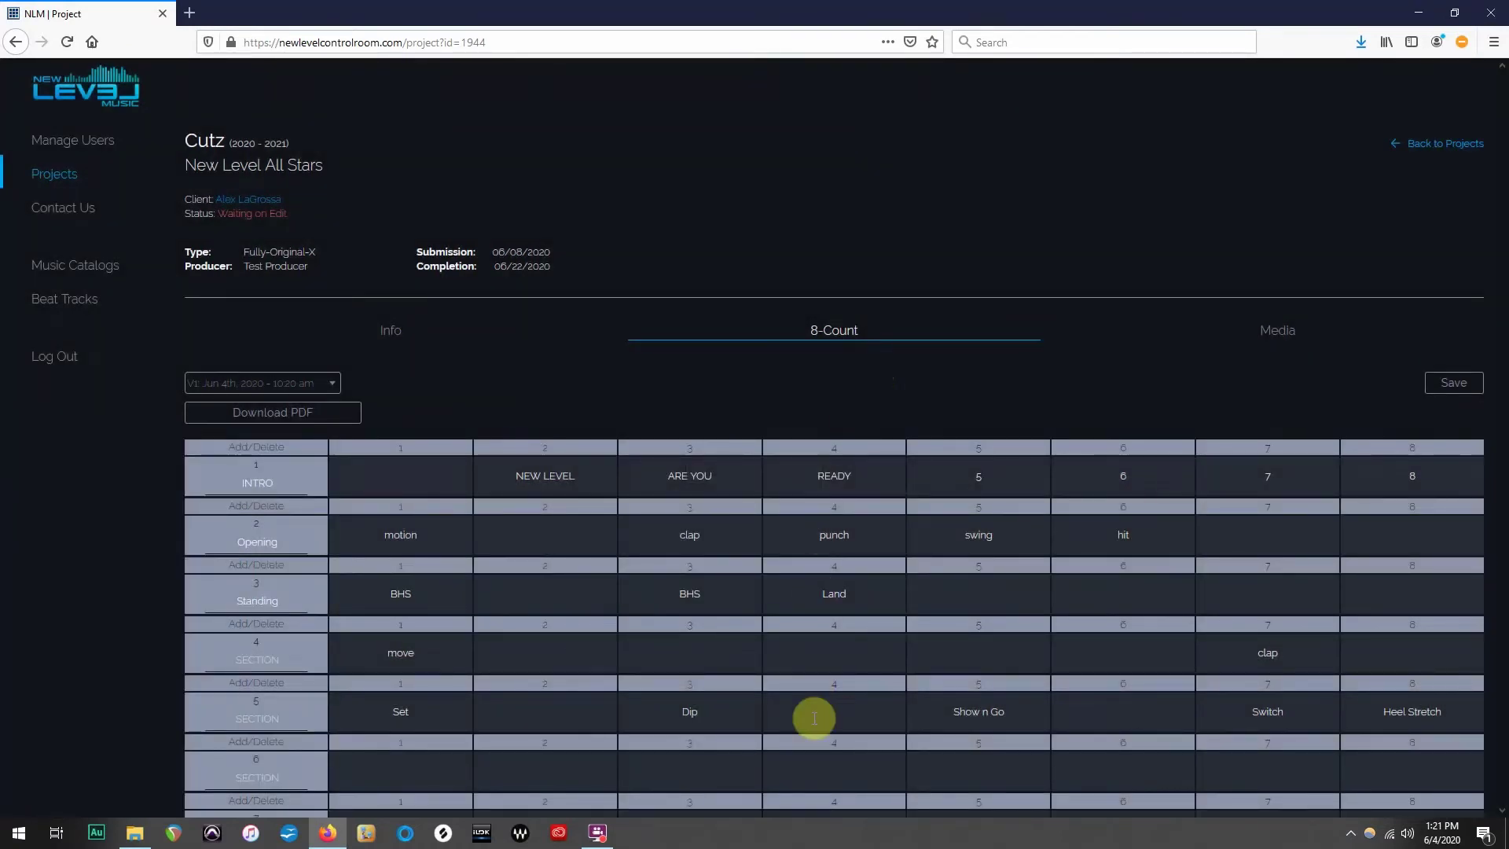
# - Open the Media tab's file upload form and pick Stunt Section as the video type
pyautogui.click(1279, 336)
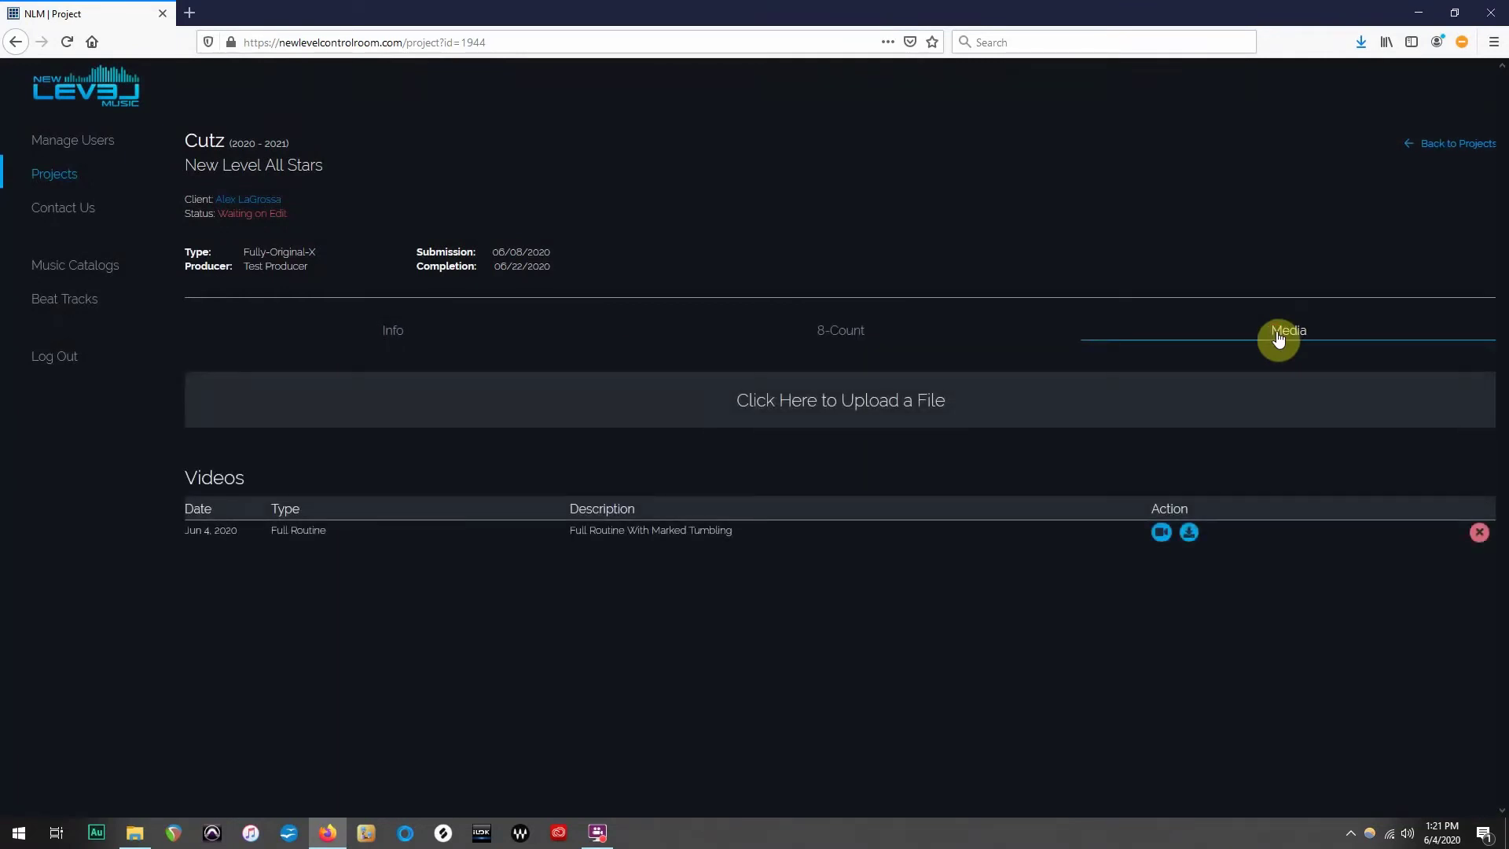
pyautogui.click(827, 408)
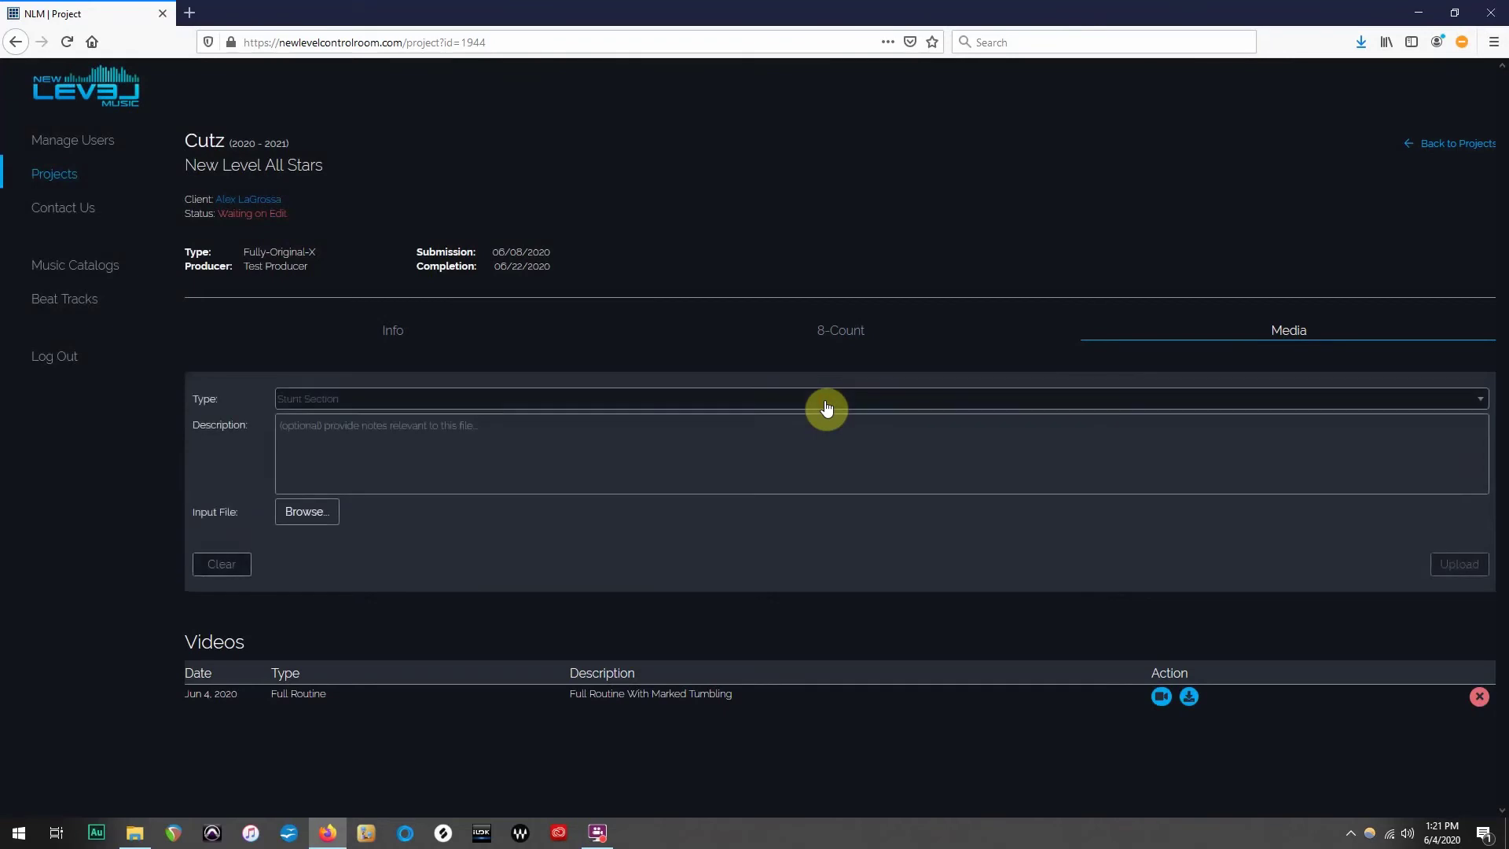
pyautogui.click(1483, 402)
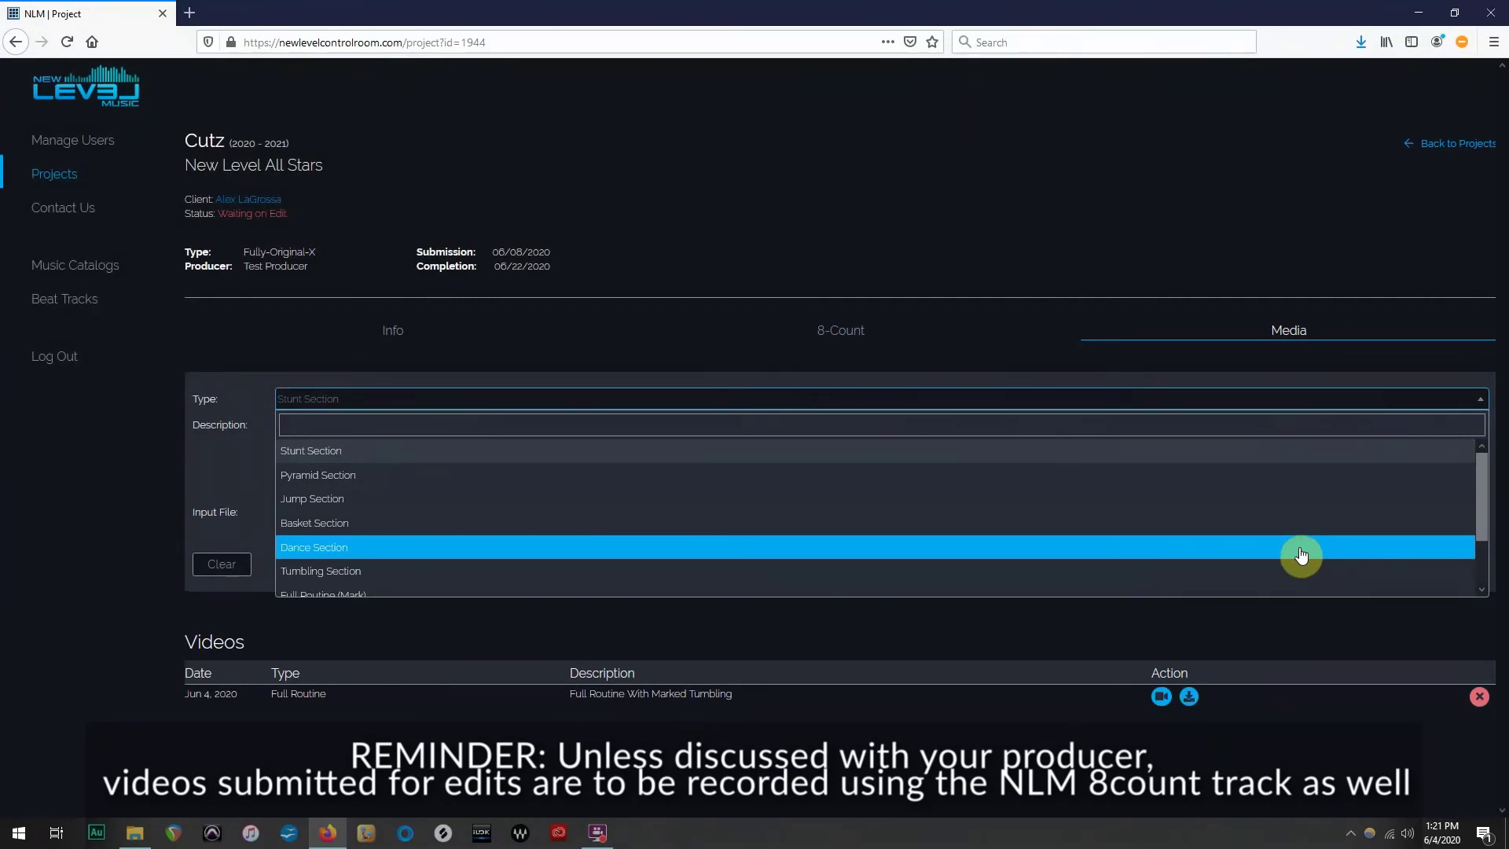
pyautogui.click(1197, 462)
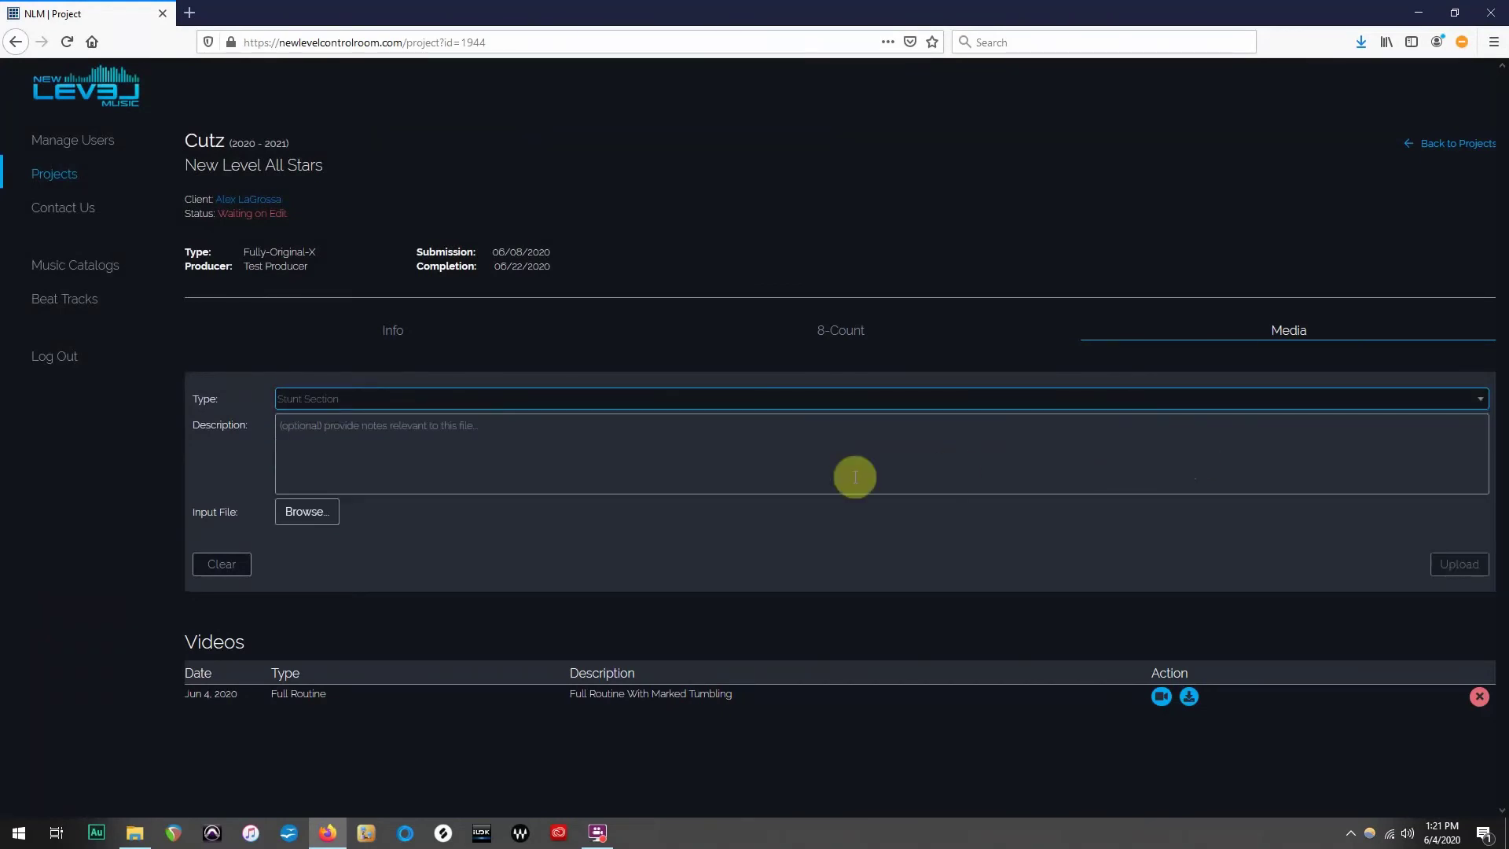
pyautogui.click(306, 520)
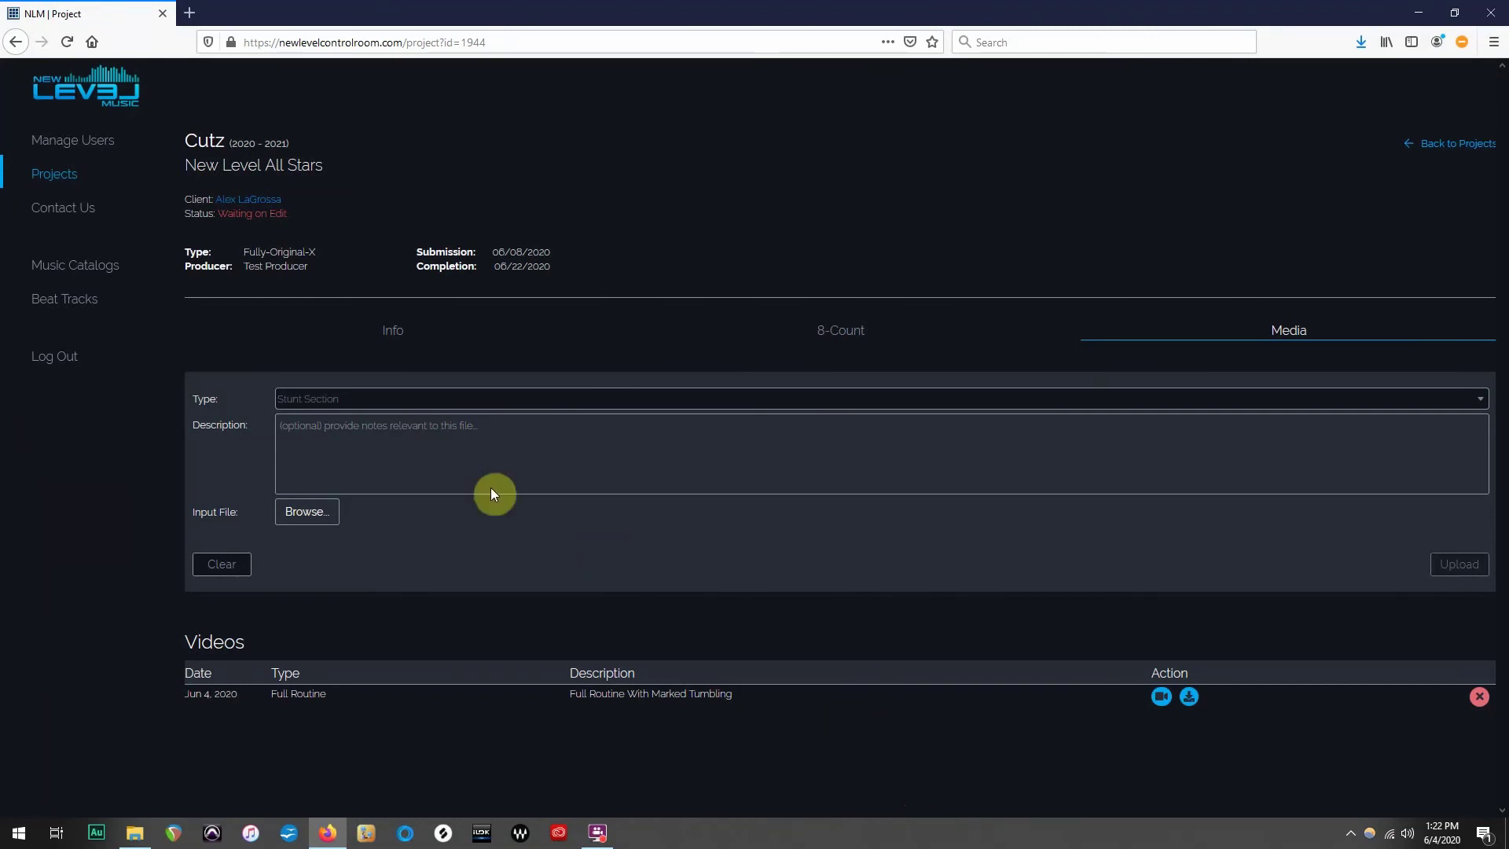
# - Go back to the Projects list from the left sidebar
pyautogui.click(51, 181)
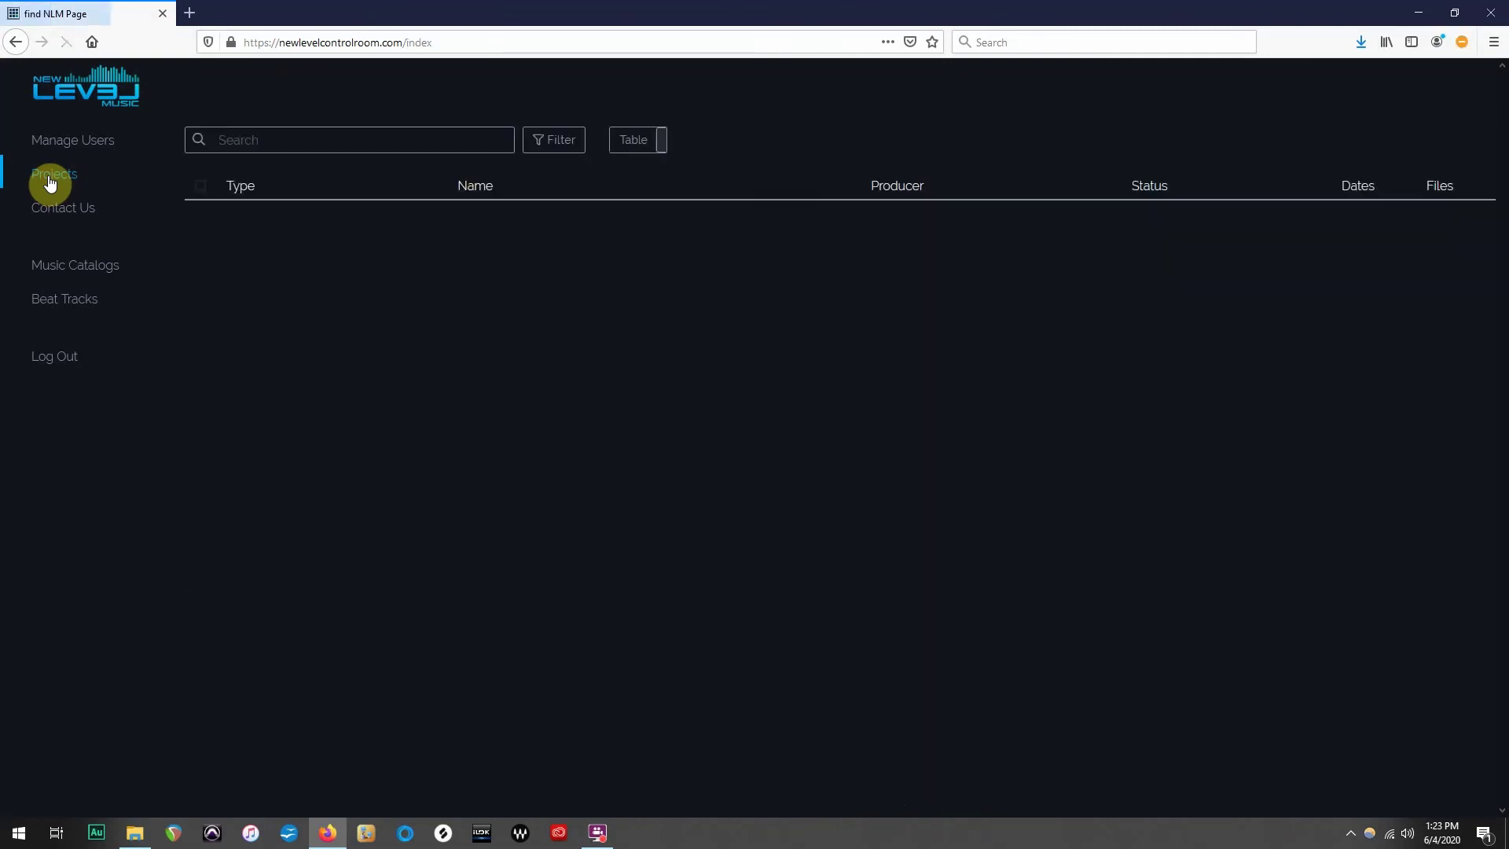